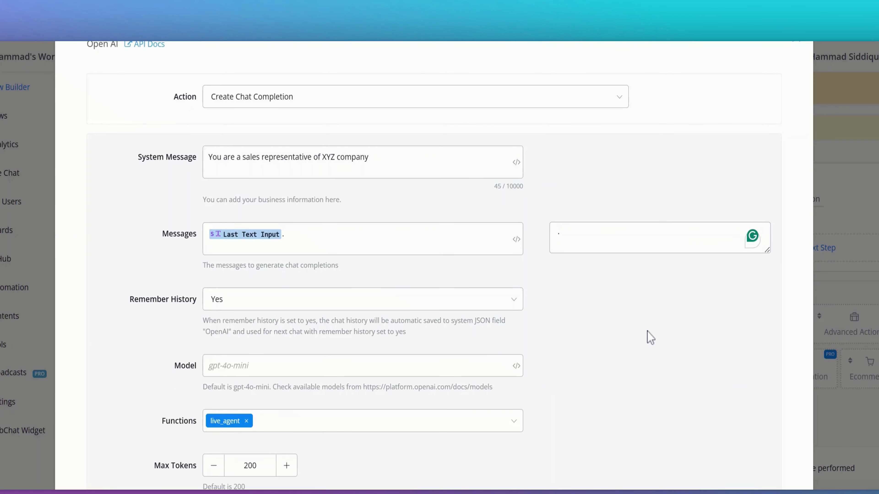
Set the sample message for the chat completion to "Hi" and run a test request.
{"action": "scroll", "coordinate": [606, 312], "scroll_direction": "up", "scroll_amount": 1}
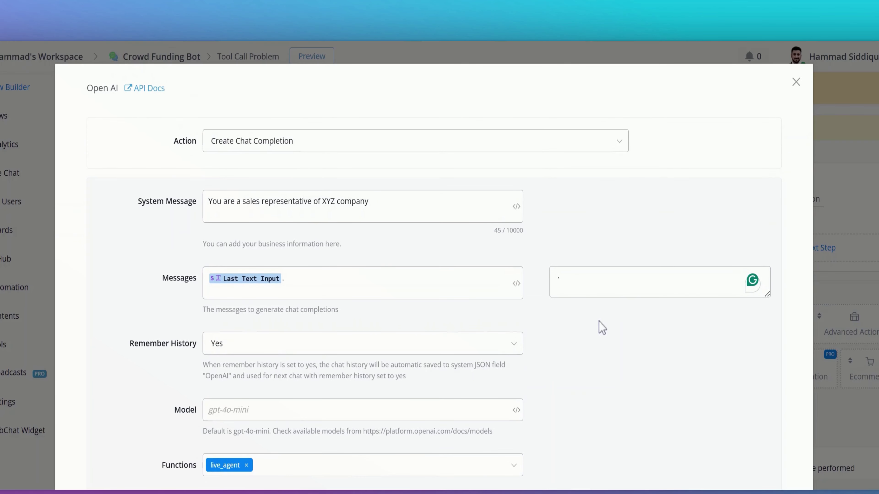
{"action": "scroll", "coordinate": [598, 327], "scroll_direction": "down", "scroll_amount": 2}
{"action": "scroll", "coordinate": [616, 320], "scroll_direction": "down", "scroll_amount": 2}
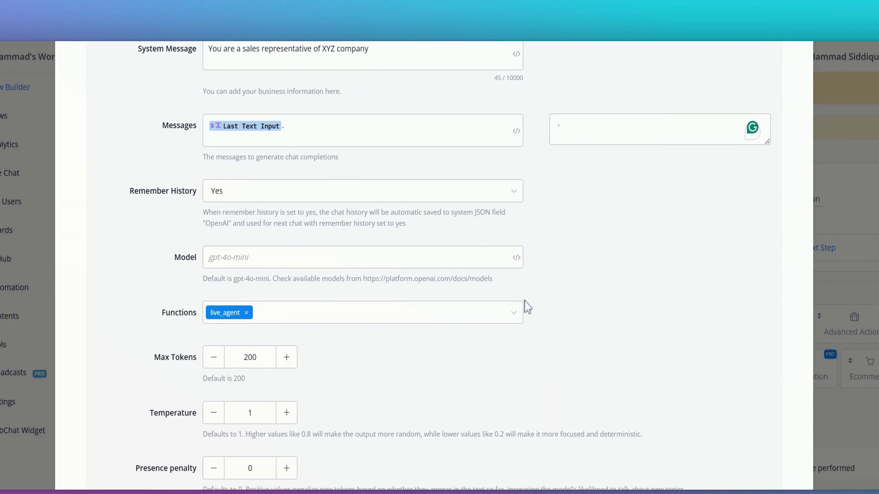
{"action": "scroll", "coordinate": [249, 127], "scroll_direction": "up", "scroll_amount": 2}
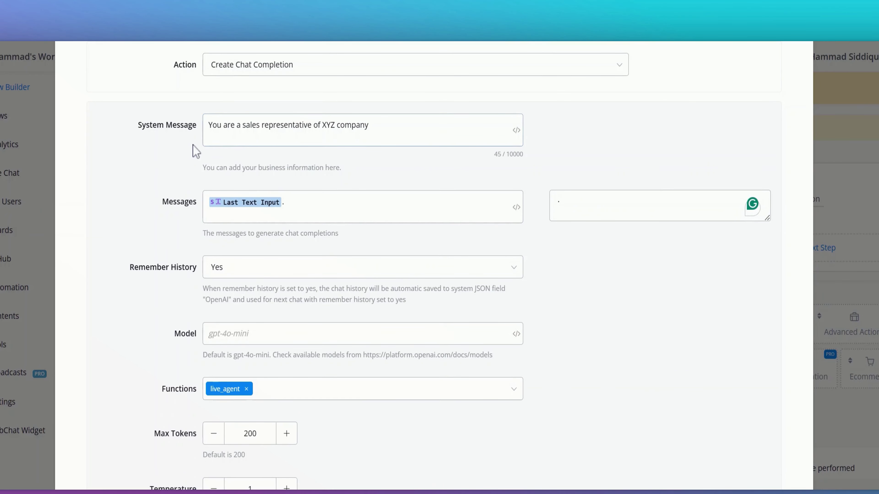
{"action": "scroll", "coordinate": [269, 76], "scroll_direction": "down", "scroll_amount": 1}
{"action": "scroll", "coordinate": [268, 75], "scroll_direction": "down", "scroll_amount": 2}
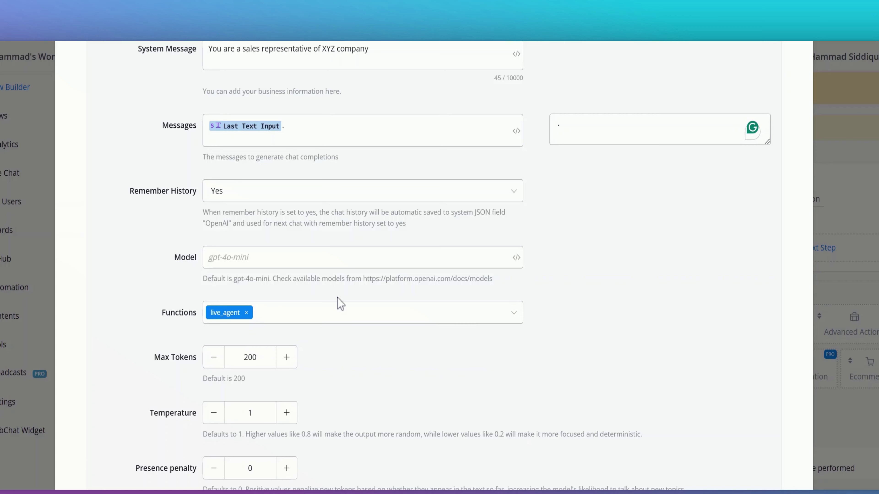
{"action": "left_click", "coordinate": [559, 123]}
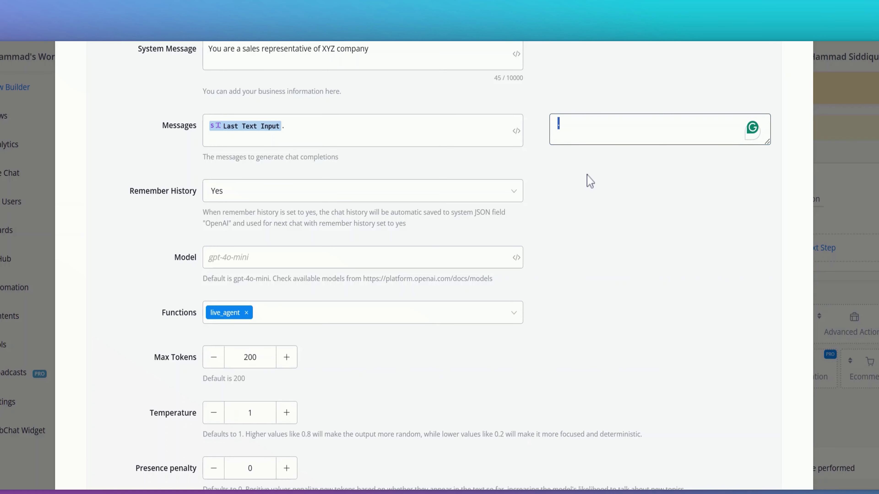
{"action": "type", "text": "Hi"}
{"action": "scroll", "coordinate": [530, 176], "scroll_direction": "down", "scroll_amount": 7}
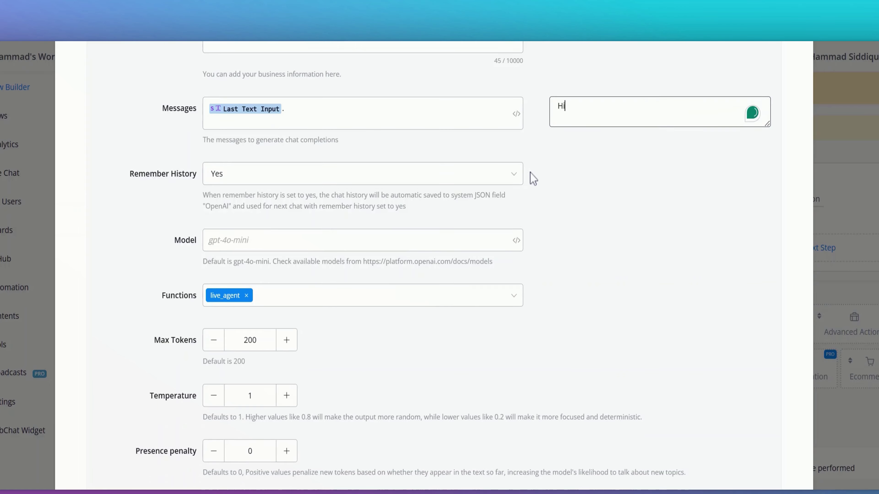
{"action": "scroll", "coordinate": [269, 346], "scroll_direction": "down", "scroll_amount": 4}
{"action": "left_click", "coordinate": [255, 377]}
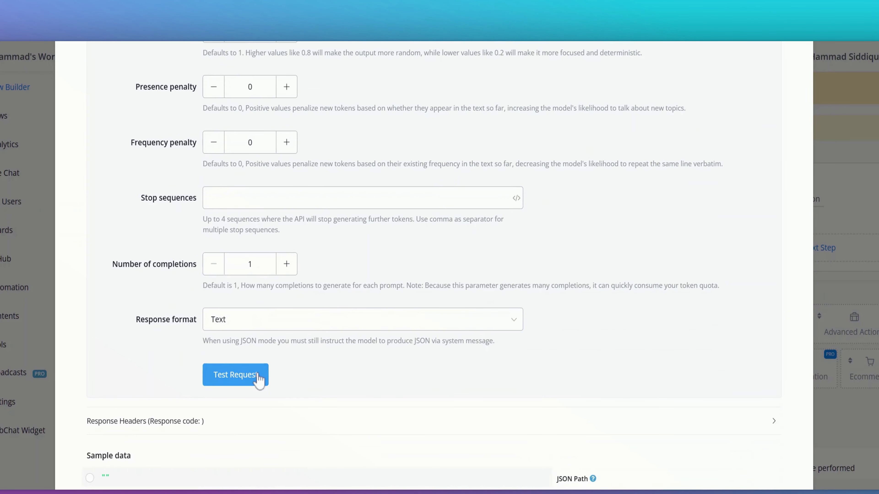
Examine the test response and select the message content as the JSON path, comparing it with the existing custom field mappings.
{"action": "scroll", "coordinate": [346, 305], "scroll_direction": "down", "scroll_amount": 8}
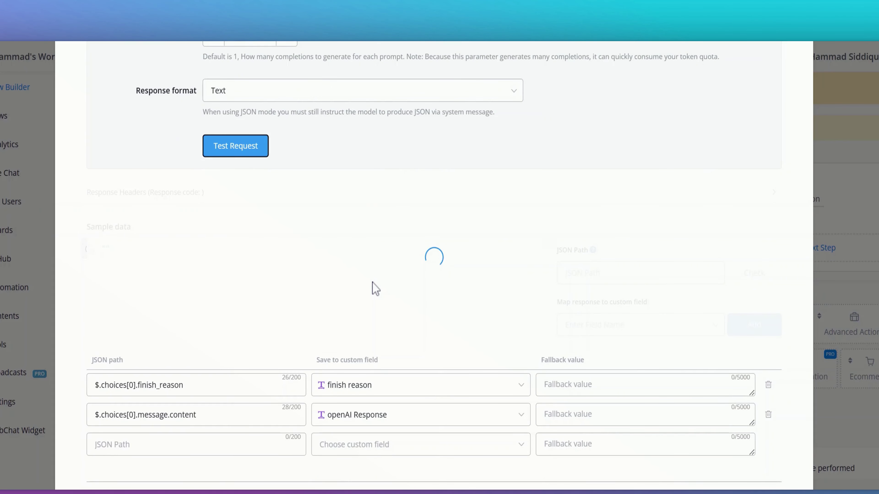
{"action": "scroll", "coordinate": [373, 289], "scroll_direction": "down", "scroll_amount": 3}
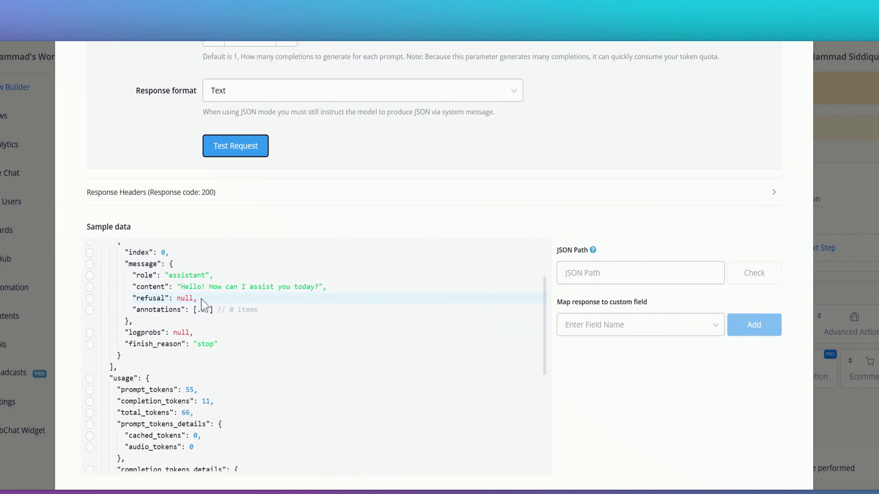
{"action": "left_click", "coordinate": [202, 309]}
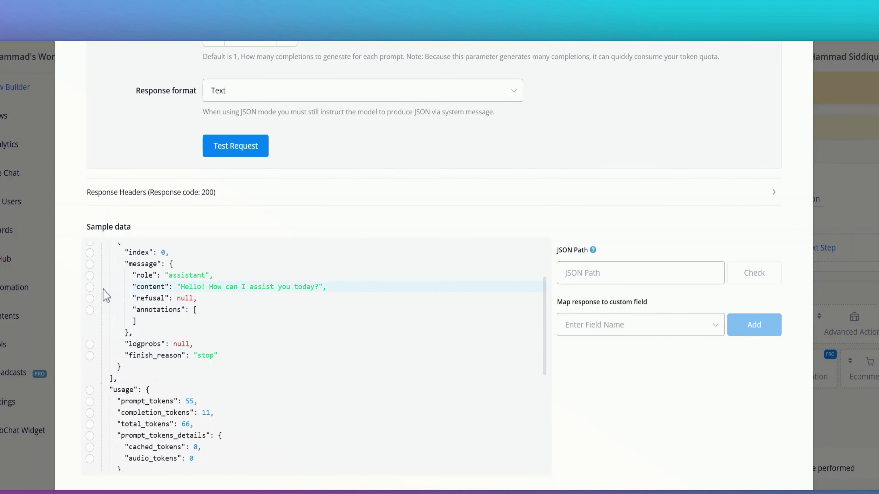
{"action": "scroll", "coordinate": [717, 207], "scroll_direction": "down", "scroll_amount": 2}
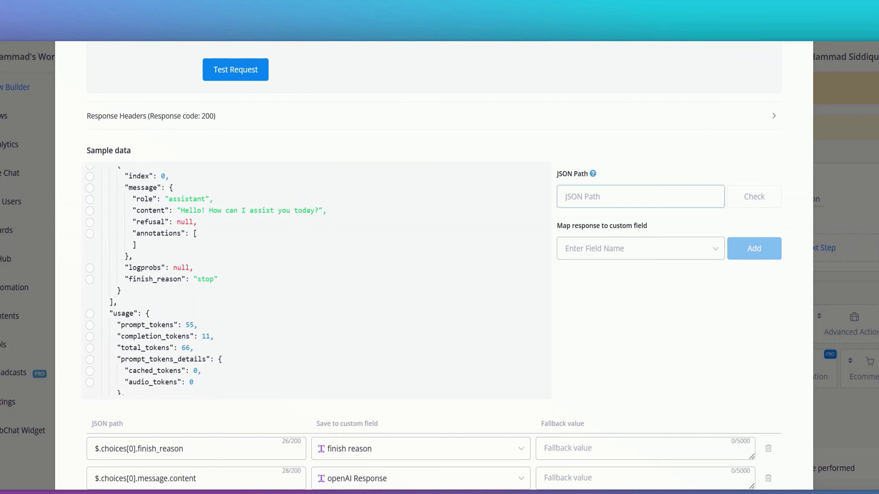
{"action": "left_click", "coordinate": [90, 210]}
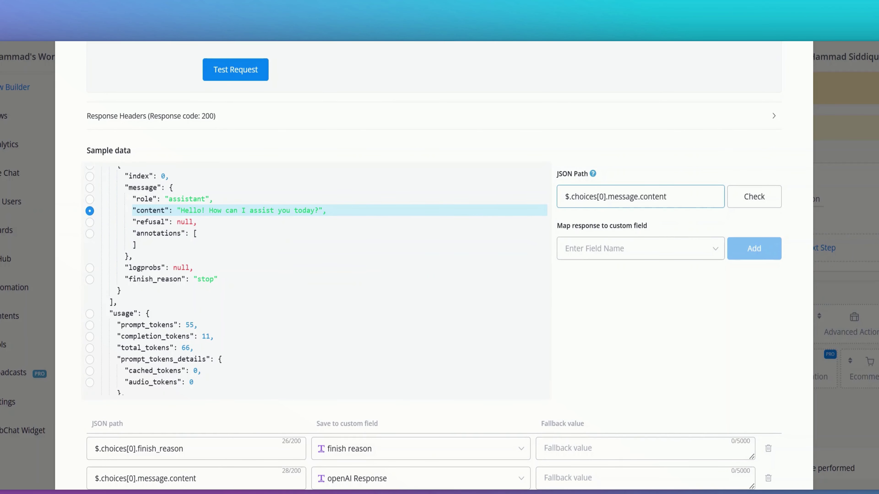
{"action": "scroll", "coordinate": [657, 317], "scroll_direction": "down", "scroll_amount": 1}
{"action": "scroll", "coordinate": [657, 317], "scroll_direction": "down", "scroll_amount": 2}
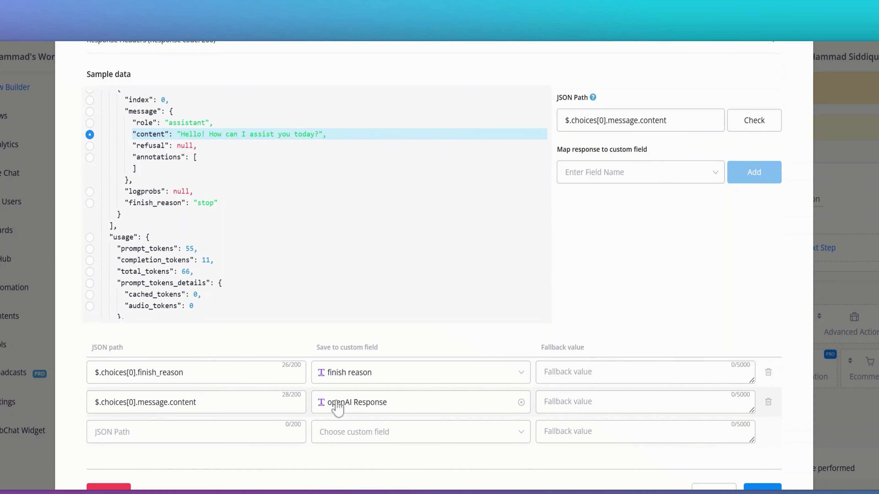
Replace the sample message with "I want to talk to someone from yuor office" and run the test request again.
{"action": "scroll", "coordinate": [667, 294], "scroll_direction": "up", "scroll_amount": 8}
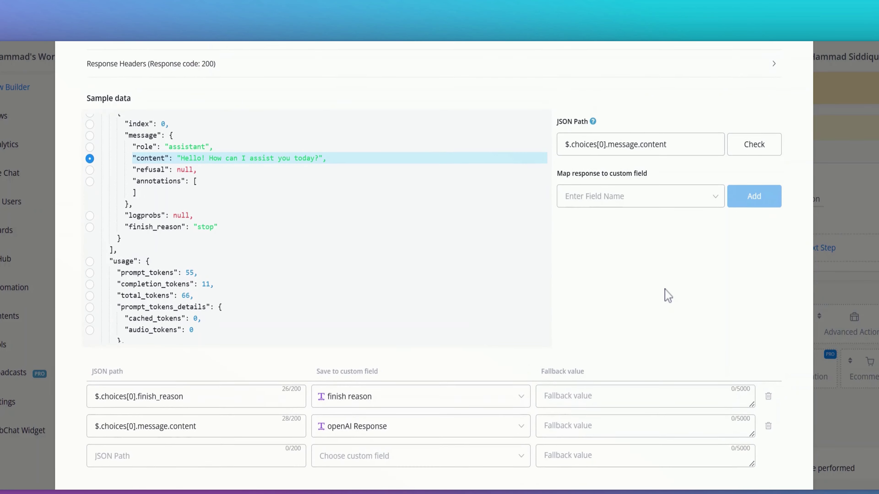
{"action": "scroll", "coordinate": [626, 324], "scroll_direction": "up", "scroll_amount": 12}
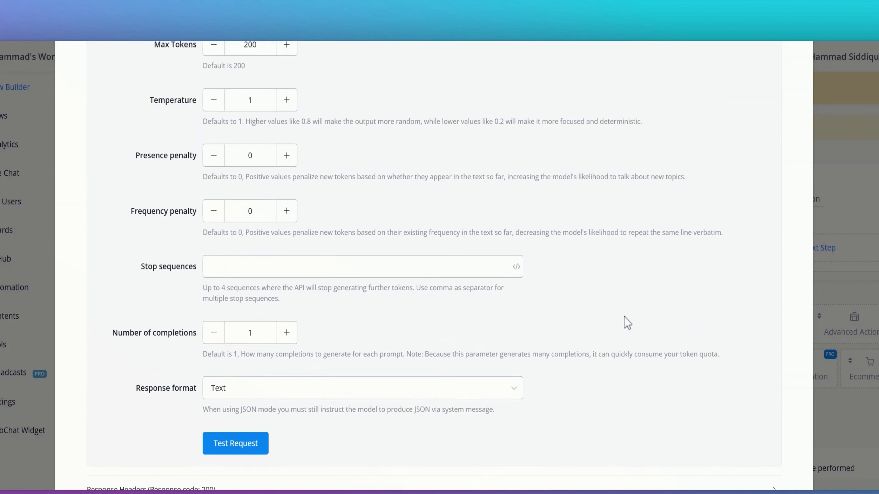
{"action": "scroll", "coordinate": [625, 333], "scroll_direction": "up", "scroll_amount": 2}
{"action": "left_click", "coordinate": [564, 276]}
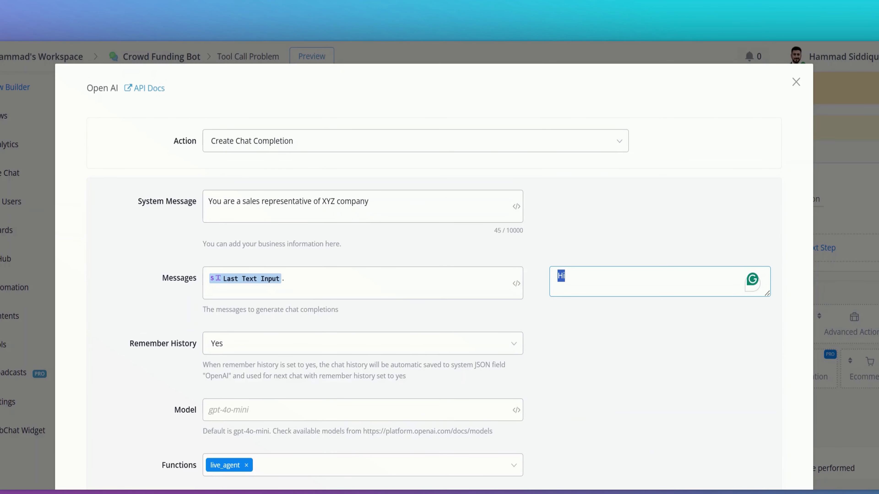
{"action": "type", "text": "I want to talk to"}
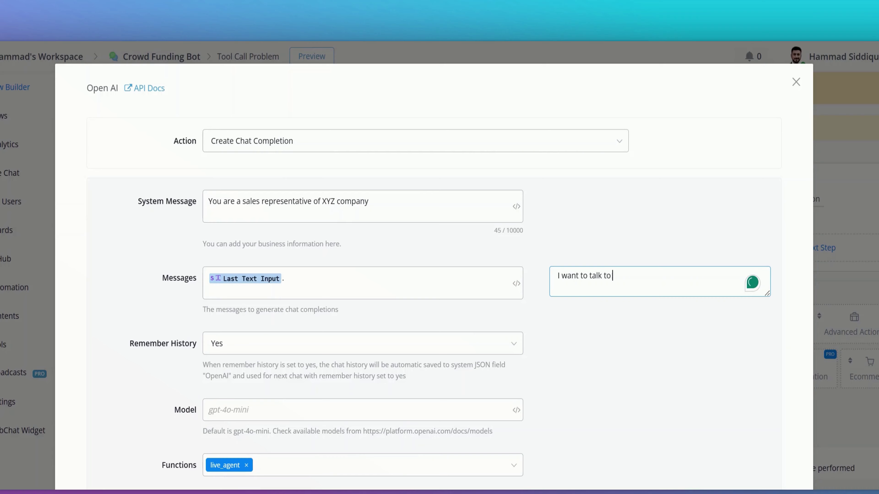
{"action": "type", "text": " someone from yuor office"}
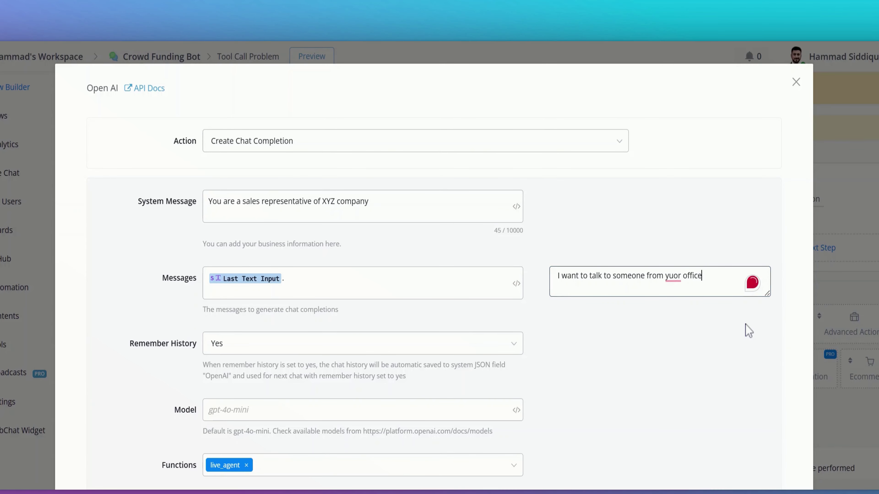
{"action": "scroll", "coordinate": [747, 331], "scroll_direction": "down", "scroll_amount": 15}
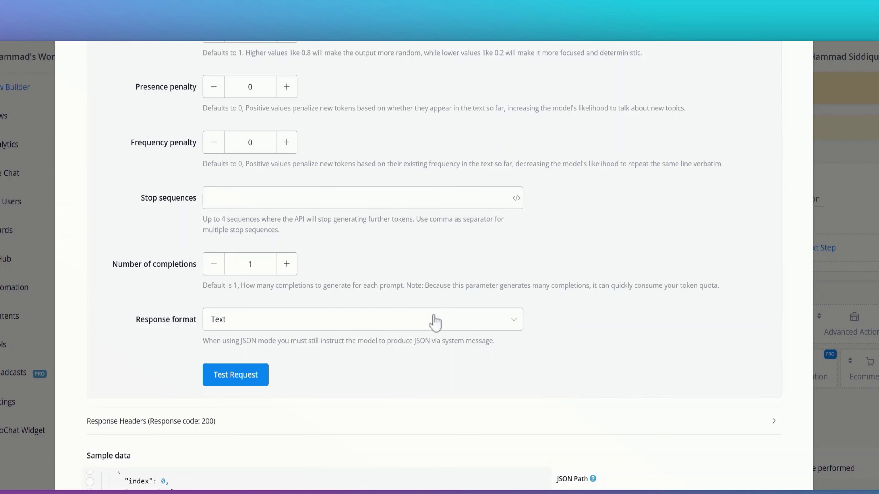
{"action": "left_click", "coordinate": [255, 297]}
Expand the tool_calls, function and annotations entries in the response's sample data to inspect the called function.
{"action": "scroll", "coordinate": [474, 239], "scroll_direction": "down", "scroll_amount": 3}
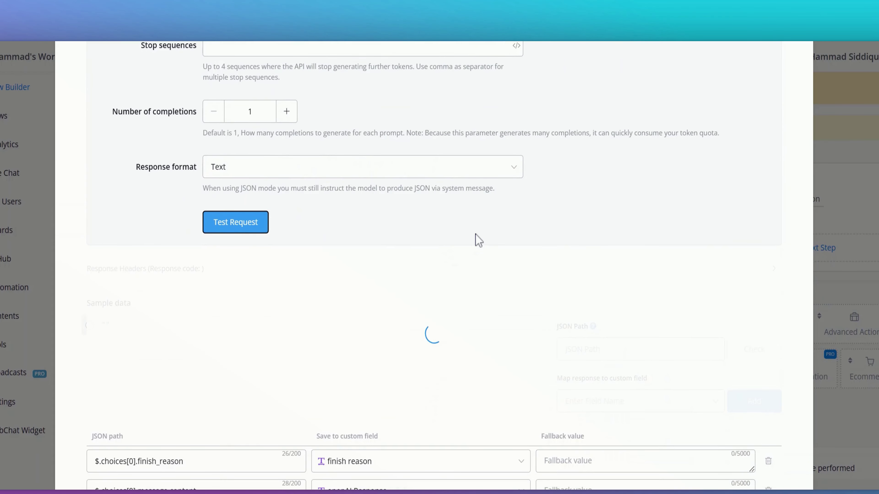
{"action": "scroll", "coordinate": [481, 236], "scroll_direction": "down", "scroll_amount": 2}
{"action": "scroll", "coordinate": [485, 231], "scroll_direction": "down", "scroll_amount": 5}
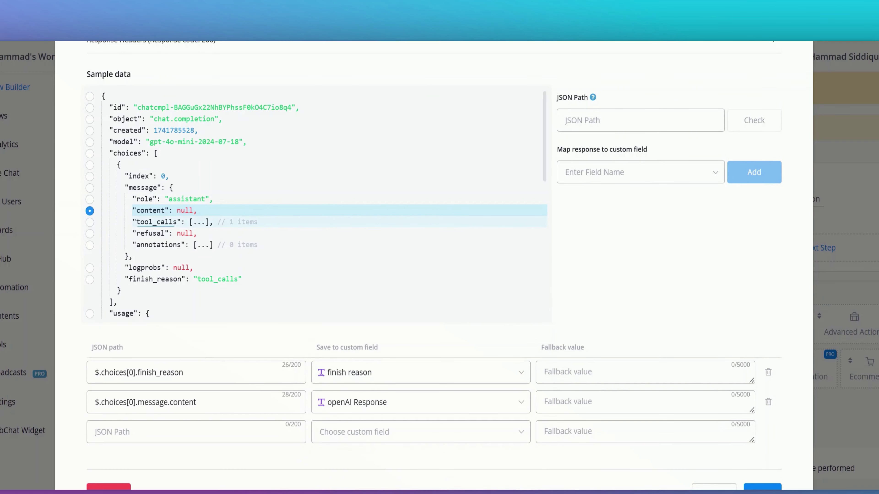
{"action": "left_click", "coordinate": [198, 222]}
{"action": "left_click", "coordinate": [194, 234]}
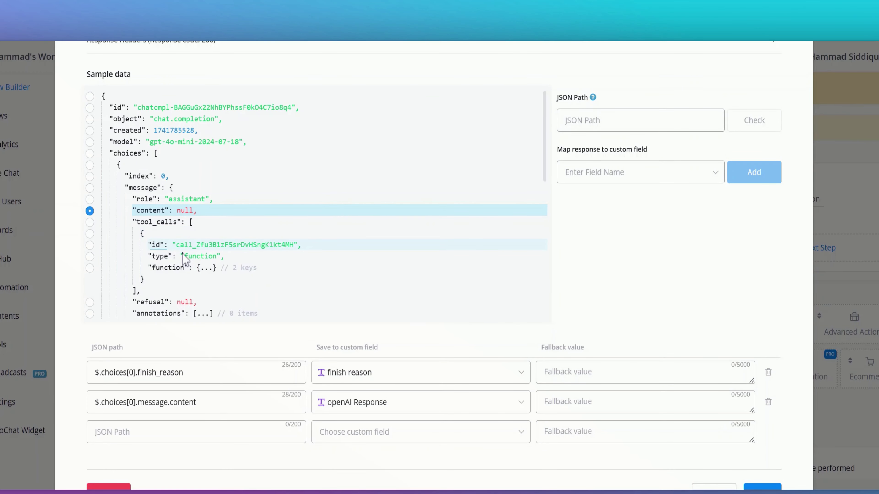
{"action": "left_click", "coordinate": [203, 268]}
{"action": "scroll", "coordinate": [207, 273], "scroll_direction": "down", "scroll_amount": 2}
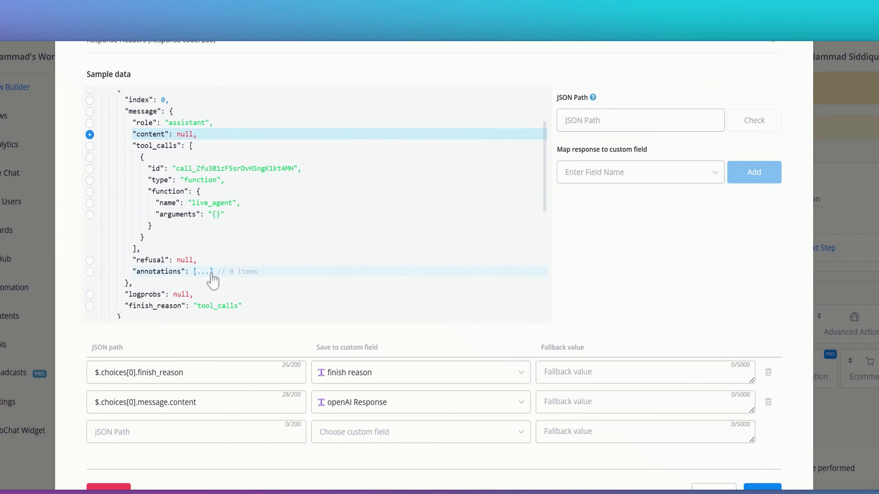
{"action": "left_click", "coordinate": [199, 272]}
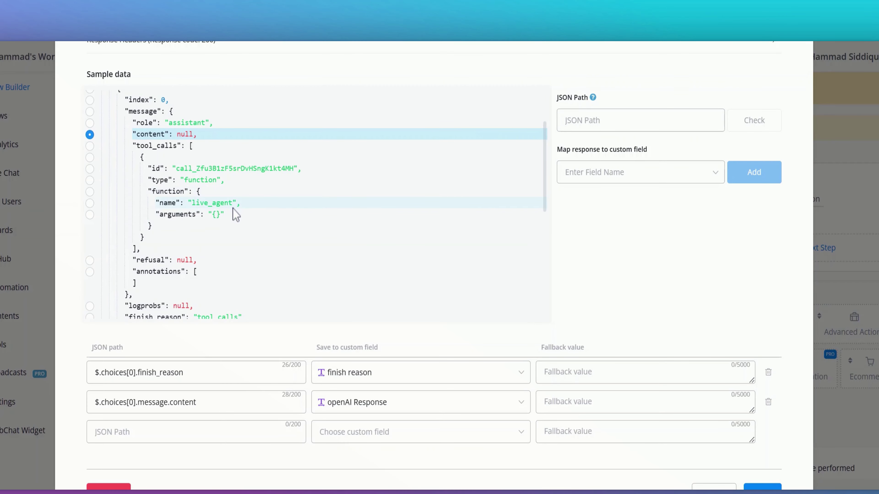
Inspect the finish_reason value in the sample data and select its JSON path, $.choices[0].finish_reason.
{"action": "scroll", "coordinate": [235, 214], "scroll_direction": "down", "scroll_amount": 2}
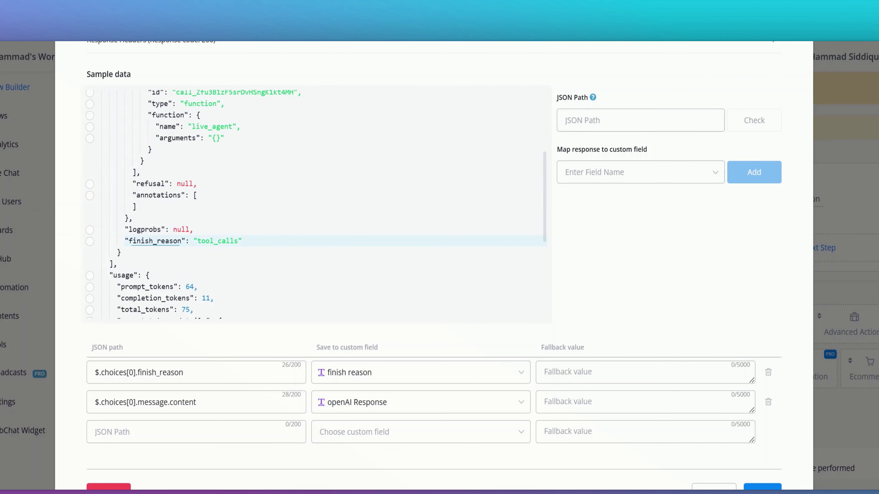
{"action": "left_click_drag", "start_coordinate": [199, 241], "coordinate": [234, 241]}
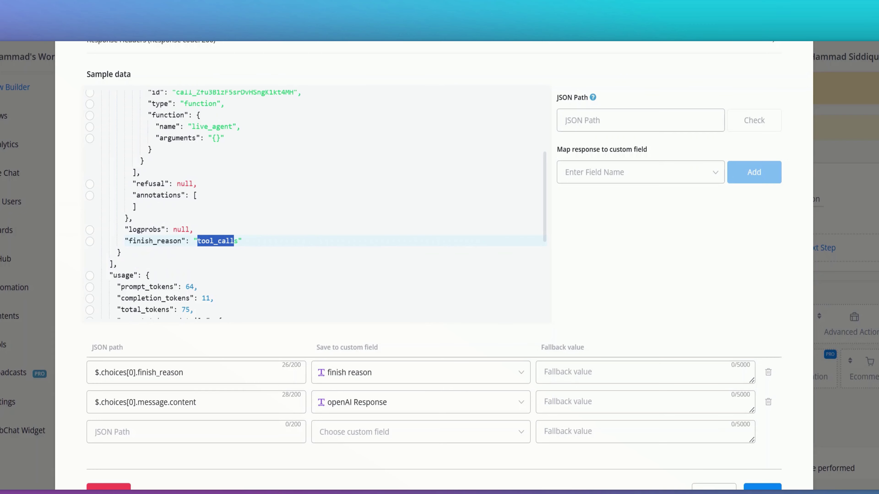
{"action": "scroll", "coordinate": [237, 201], "scroll_direction": "up", "scroll_amount": 1}
{"action": "scroll", "coordinate": [237, 200], "scroll_direction": "up", "scroll_amount": 4}
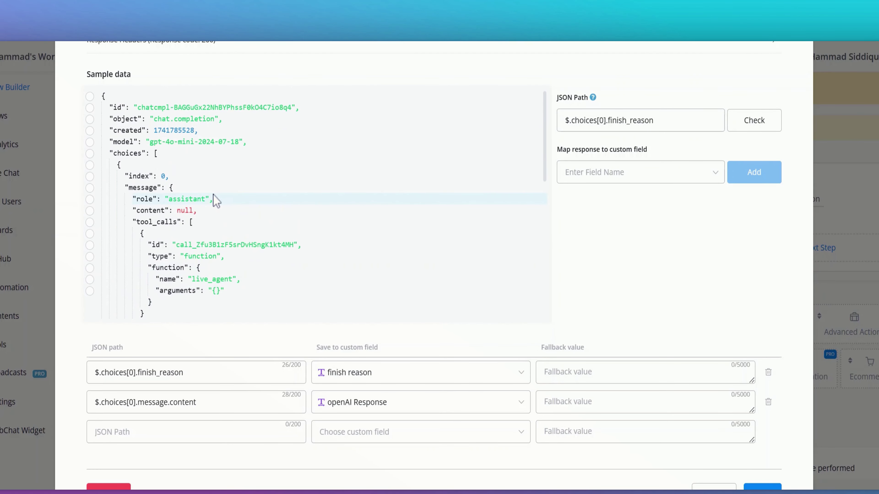
Select the entire message object in the sample data to use $.choices[0].message as the JSON path.
{"action": "scroll", "coordinate": [262, 276], "scroll_direction": "down", "scroll_amount": 2}
{"action": "scroll", "coordinate": [263, 276], "scroll_direction": "down", "scroll_amount": 1}
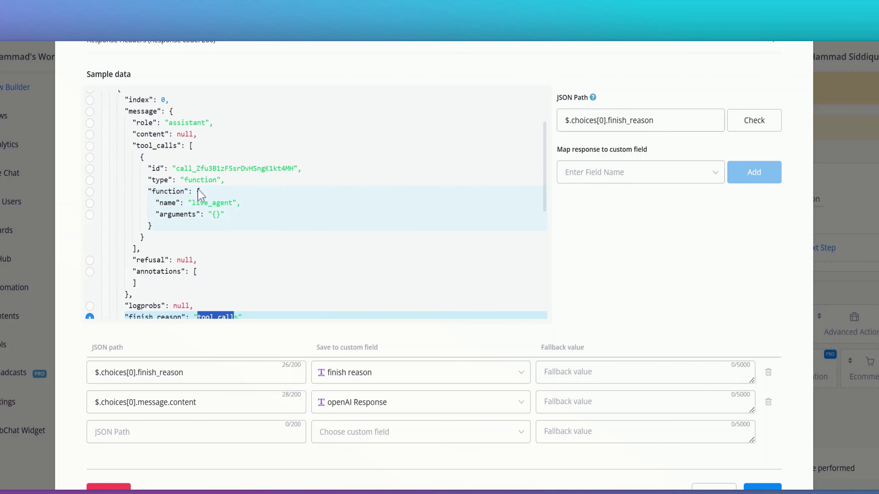
{"action": "left_click", "coordinate": [90, 112]}
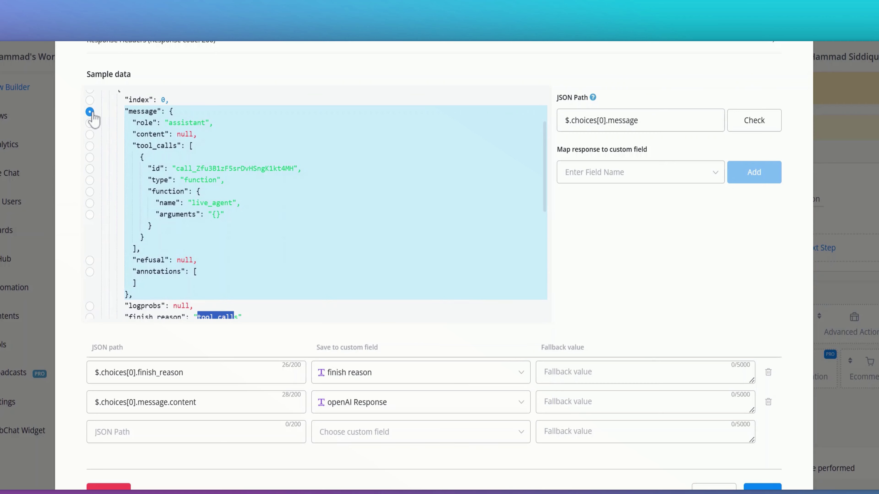
{"action": "left_click", "coordinate": [170, 114]}
{"action": "mouse_move", "coordinate": [171, 116]}
{"action": "left_mouse_down"}
{"action": "mouse_move", "coordinate": [197, 135]}
{"action": "mouse_move", "coordinate": [174, 228]}
{"action": "mouse_move", "coordinate": [140, 295]}
{"action": "left_mouse_up"}
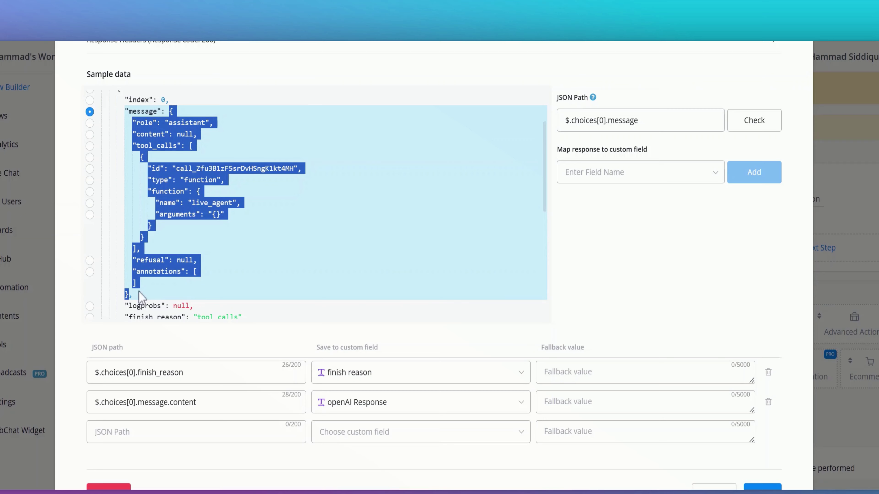
Create a JSON-type custom field named "Tools Call JSON" and add the mapping of the message object to it.
{"action": "left_click", "coordinate": [589, 176]}
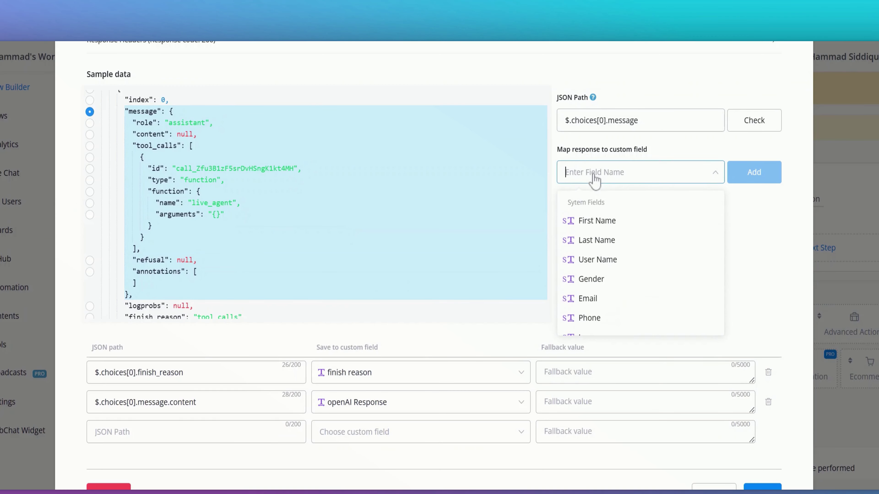
{"action": "type", "text": "Tools Call JSON"}
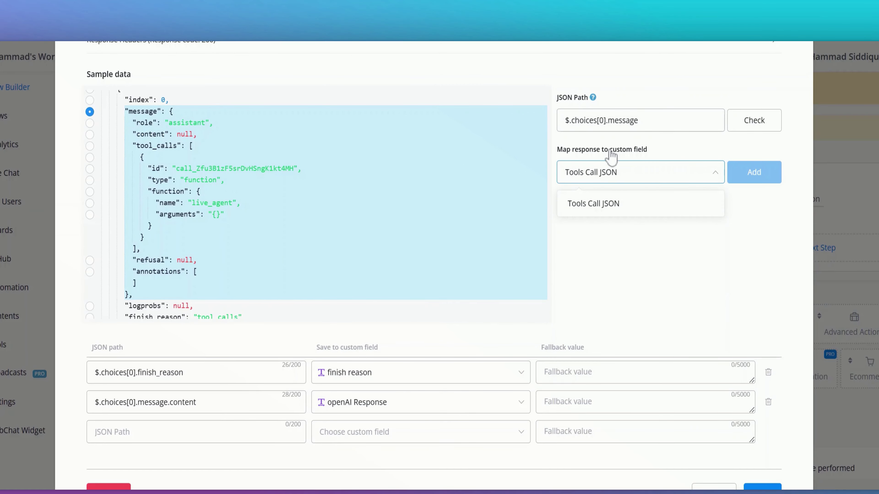
{"action": "left_click", "coordinate": [588, 202]}
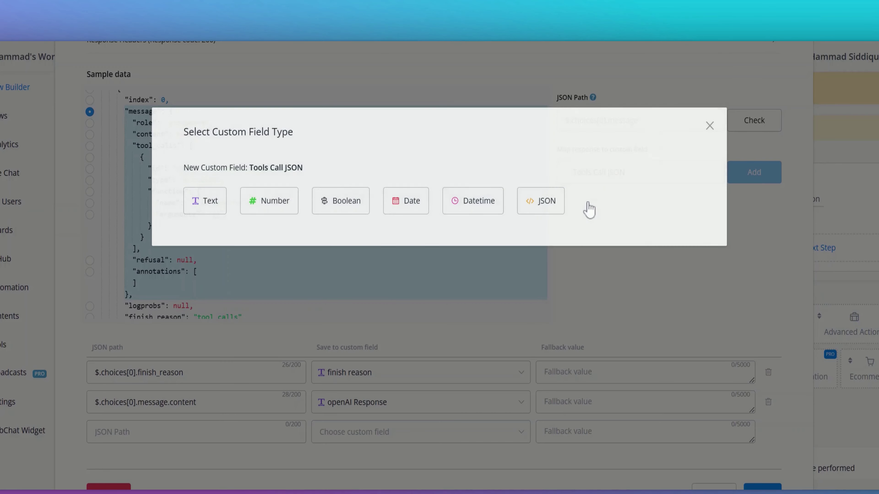
{"action": "left_click", "coordinate": [528, 207]}
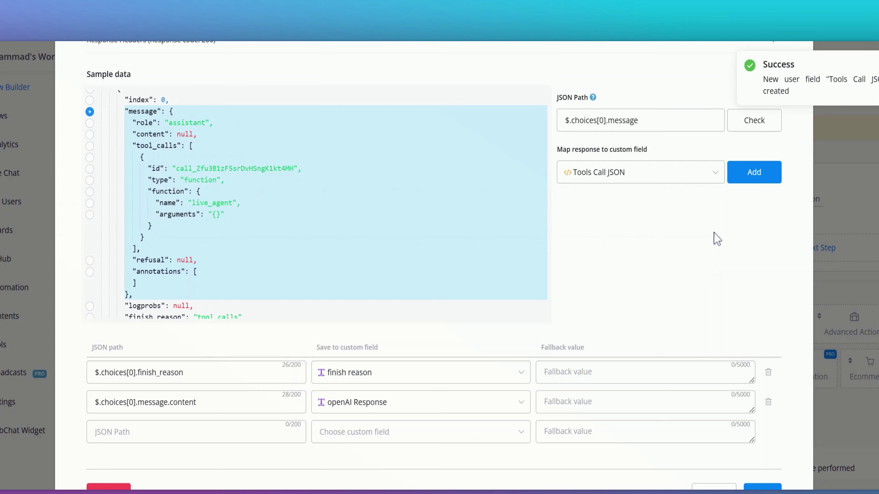
{"action": "left_click", "coordinate": [737, 177]}
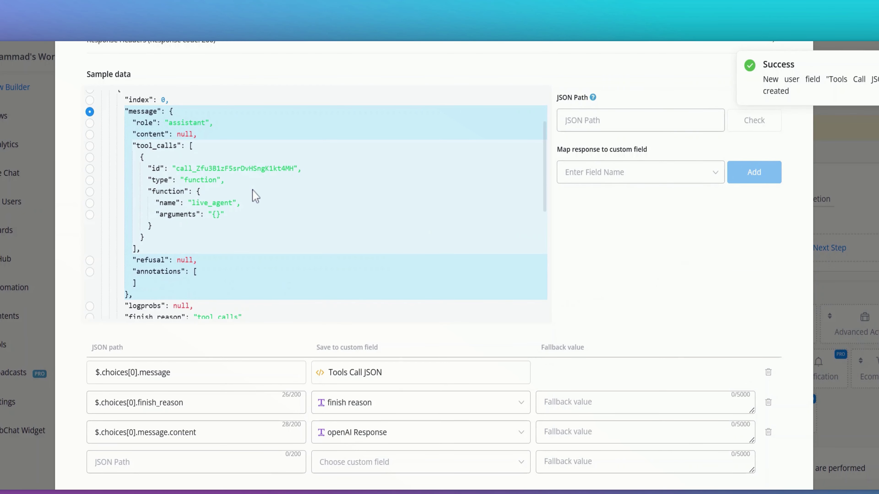
Select the finish_reason entry in the response's sample data and highlight its tool_calls value.
{"action": "scroll", "coordinate": [242, 197], "scroll_direction": "down", "scroll_amount": 2}
{"action": "left_click", "coordinate": [90, 241]}
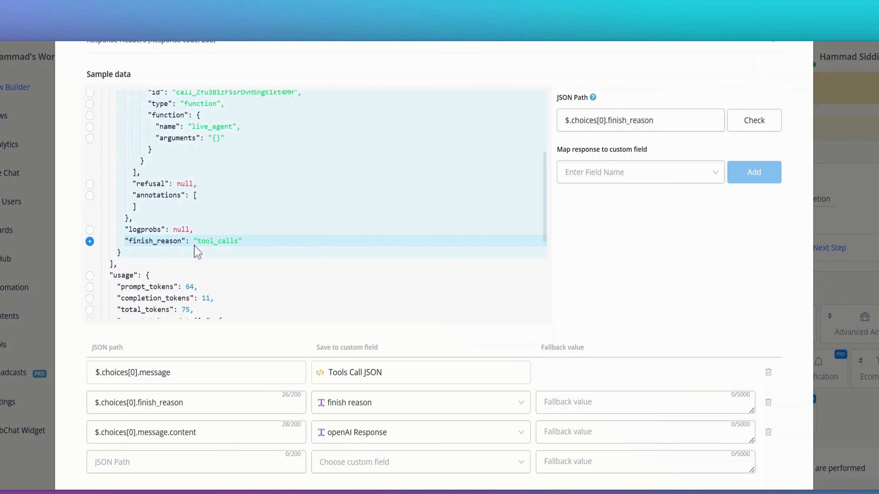
{"action": "left_click_drag", "start_coordinate": [209, 241], "coordinate": [234, 241]}
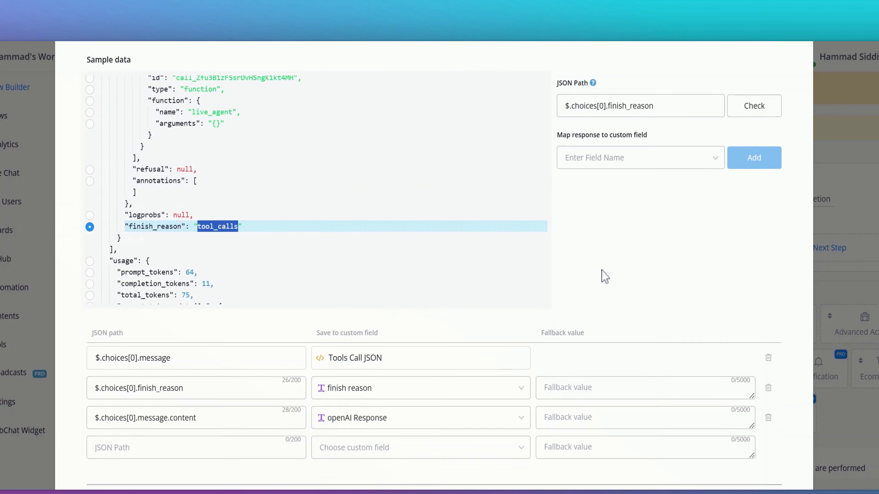
Save the OpenAI chat completion action with its response mappings and publish the flow.
{"action": "scroll", "coordinate": [602, 275], "scroll_direction": "down", "scroll_amount": 3}
{"action": "left_click", "coordinate": [761, 433]}
{"action": "left_click", "coordinate": [112, 110]}
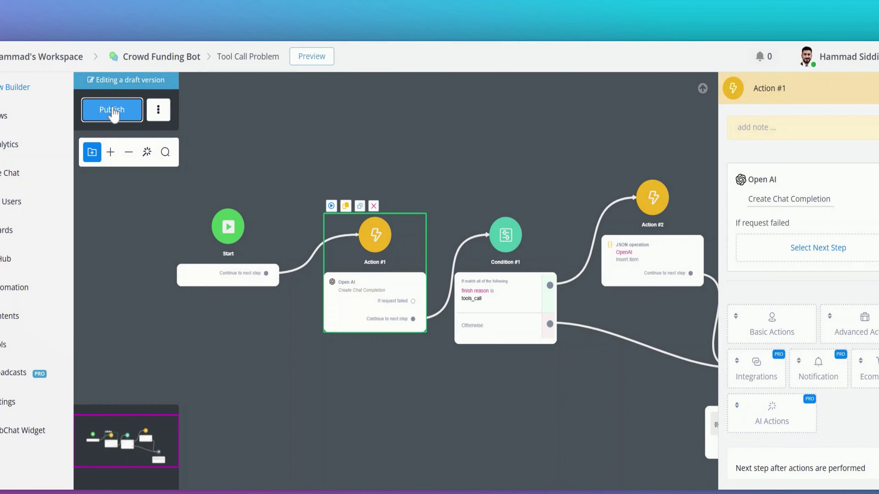
Set the comparison value of Condition #1's finish reason check to tool_calls, save it and publish the flow.
{"action": "left_click", "coordinate": [516, 322]}
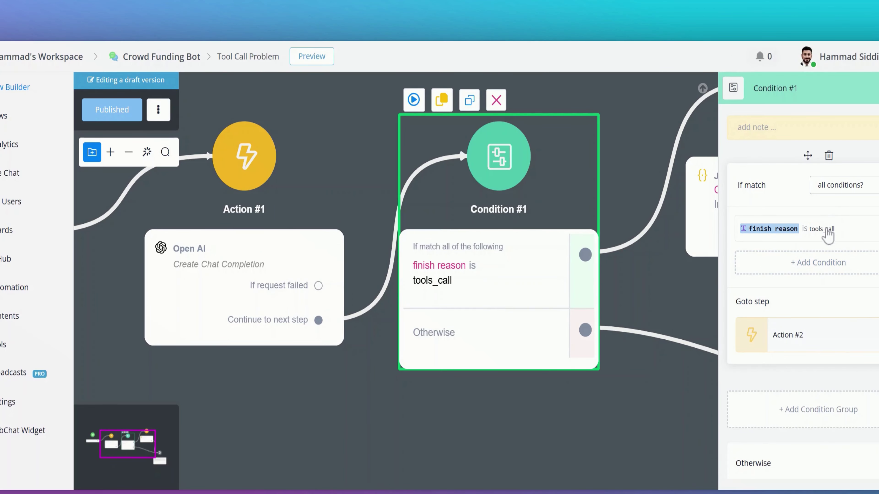
{"action": "left_click", "coordinate": [817, 229]}
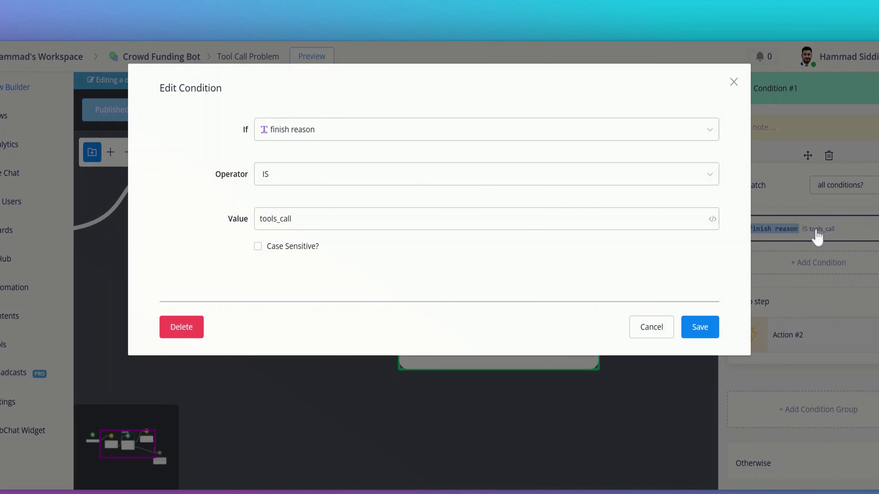
{"action": "triple_click", "coordinate": [300, 218]}
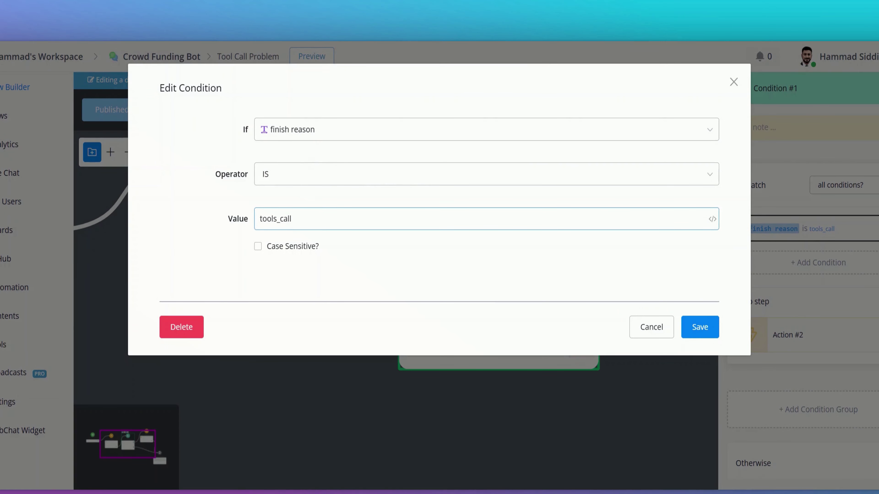
{"action": "type", "text": "tool_calls"}
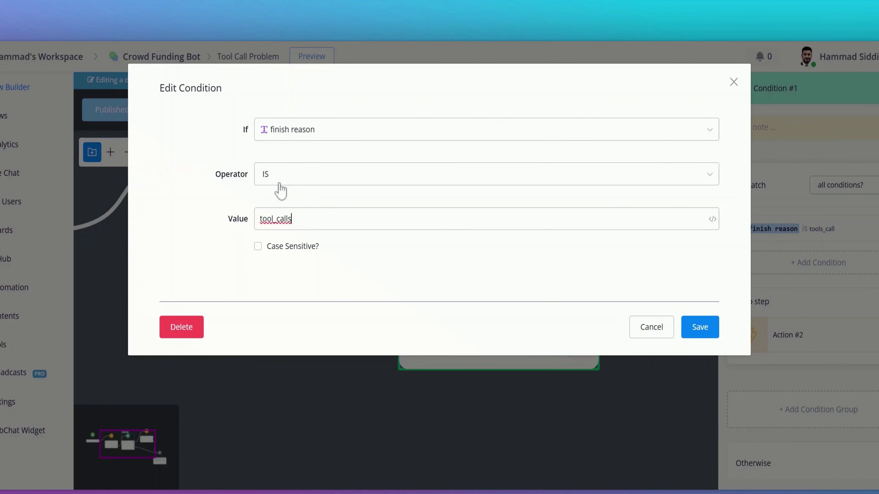
{"action": "left_click", "coordinate": [686, 328]}
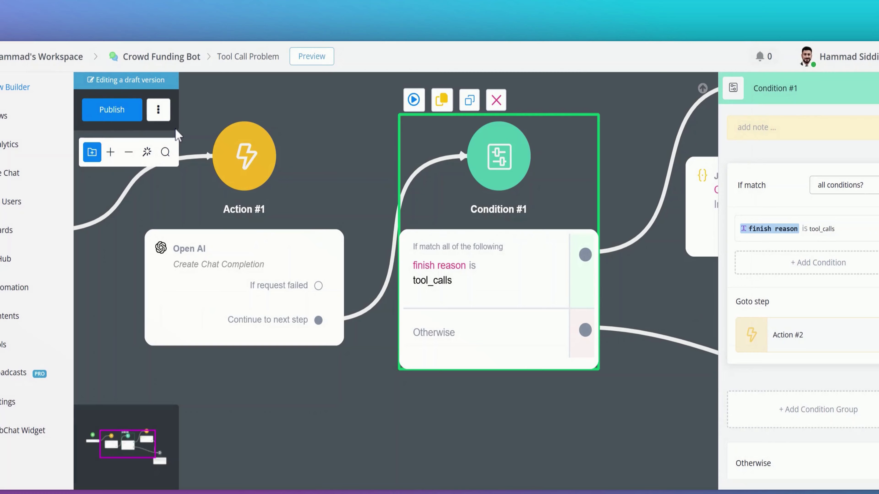
{"action": "left_click", "coordinate": [112, 109]}
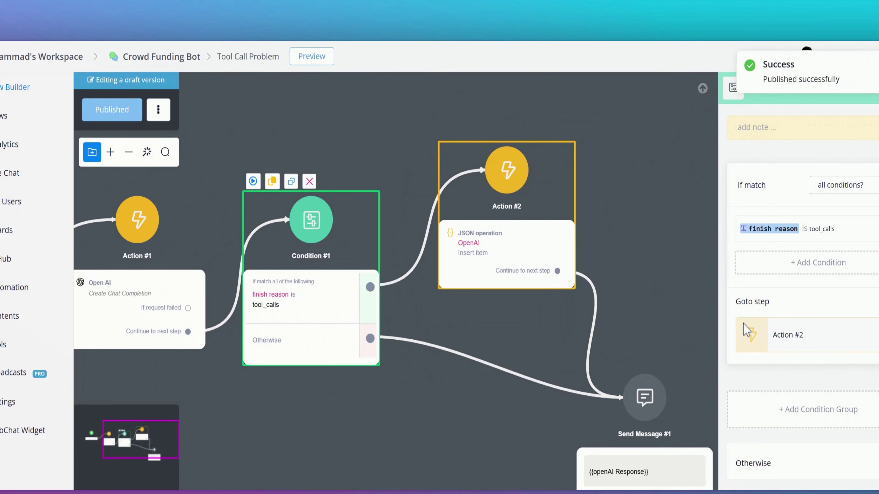
In Action #2's OpenAI JSON operation, replace the hard-coded JSON value with the Tools Call JSON custom field.
{"action": "left_click", "coordinate": [787, 335]}
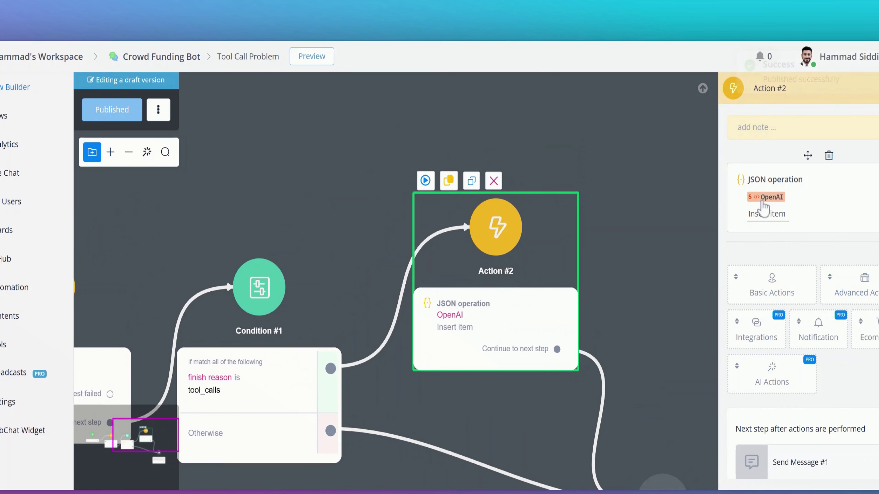
{"action": "left_click", "coordinate": [778, 199]}
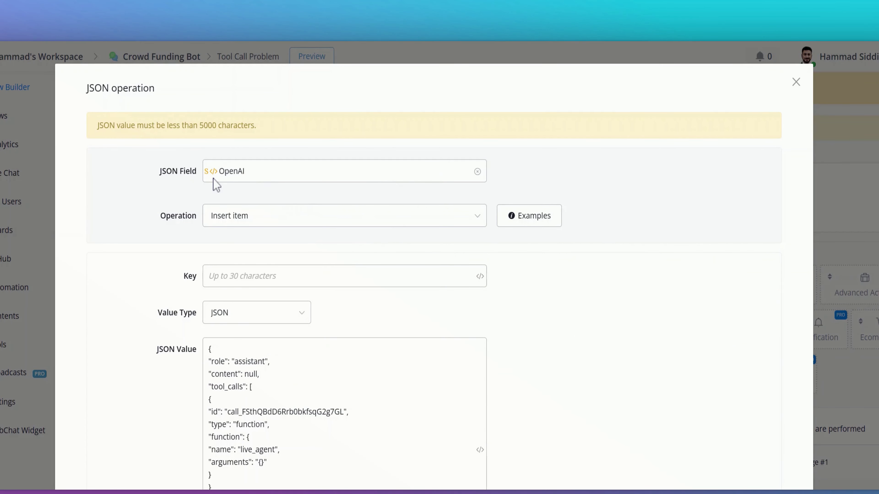
{"action": "scroll", "coordinate": [178, 176], "scroll_direction": "down", "scroll_amount": 2}
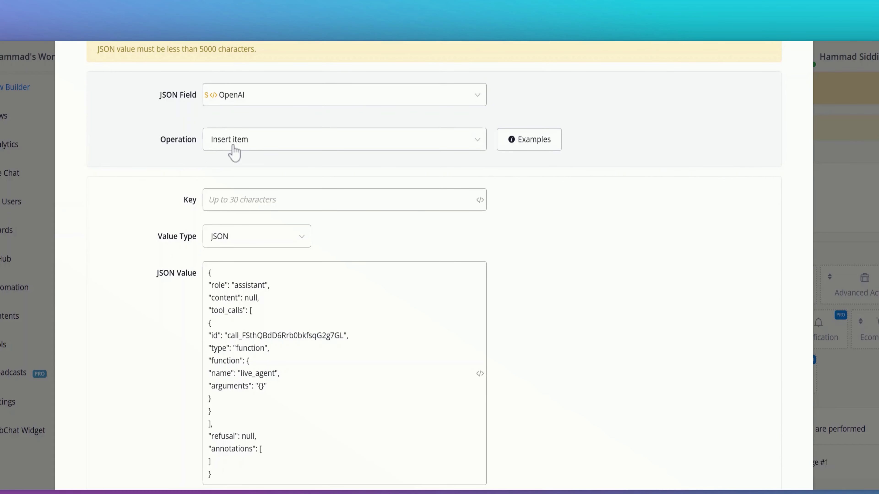
{"action": "scroll", "coordinate": [263, 170], "scroll_direction": "down", "scroll_amount": 3}
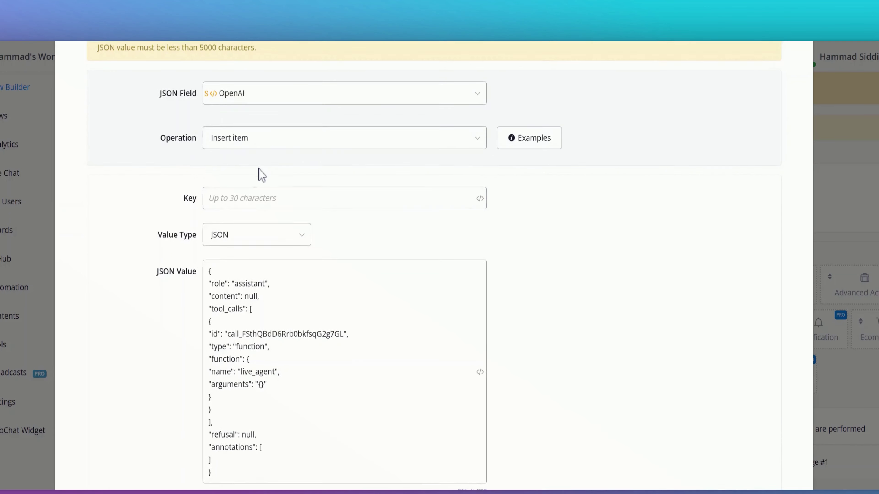
{"action": "scroll", "coordinate": [322, 154], "scroll_direction": "down", "scroll_amount": 1}
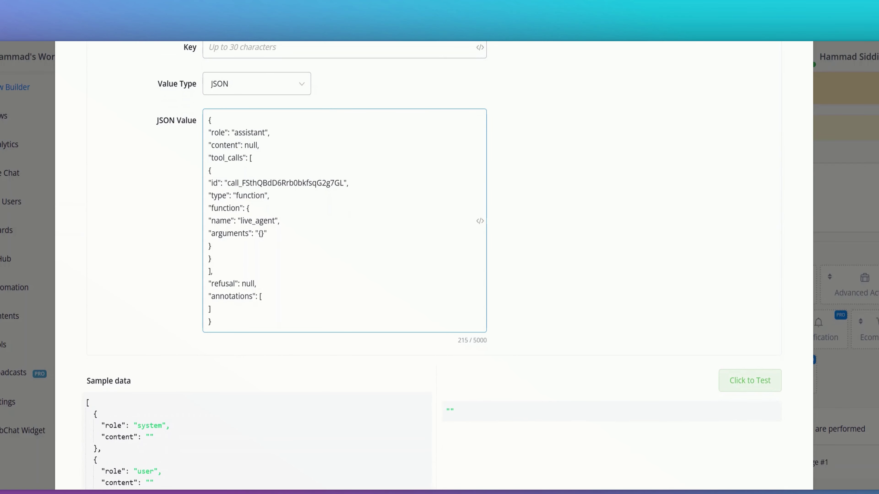
{"action": "key", "text": "ctrl+a"}
{"action": "key", "text": "BackSpace"}
{"action": "type", "text": "{{"}
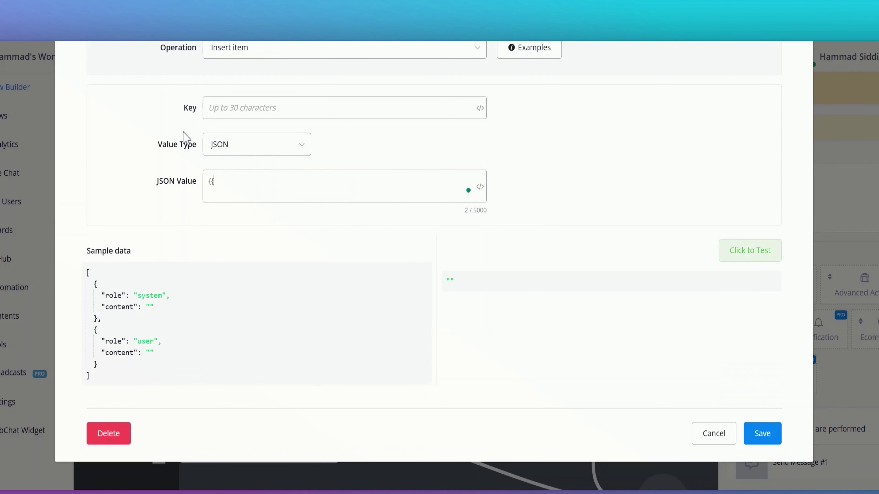
{"action": "type", "text": "tools"}
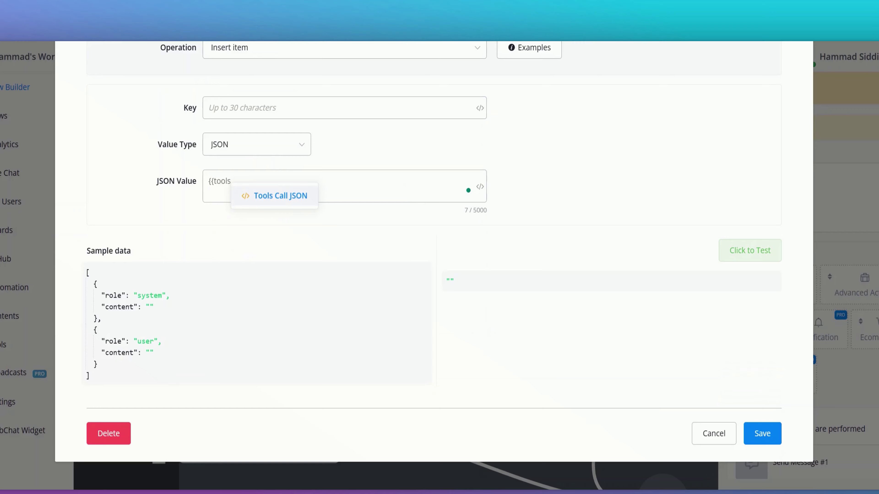
{"action": "left_click", "coordinate": [279, 198]}
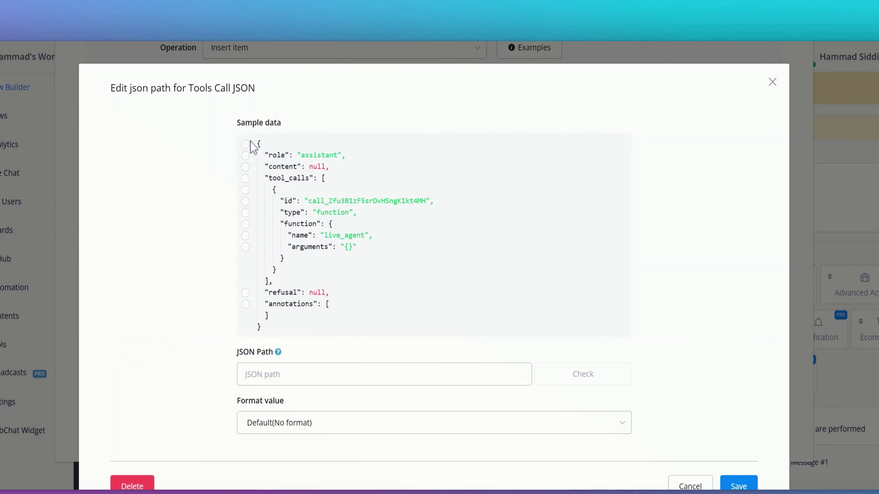
Select the root object of the Tools Call JSON sample data as the JSON path, $, and save it.
{"action": "left_click", "coordinate": [245, 144]}
{"action": "scroll", "coordinate": [417, 229], "scroll_direction": "down", "scroll_amount": 2}
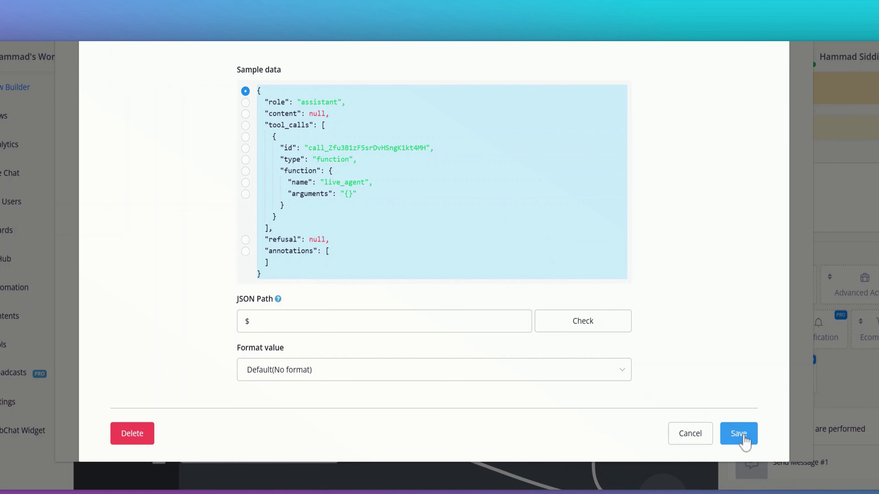
{"action": "left_click", "coordinate": [743, 441]}
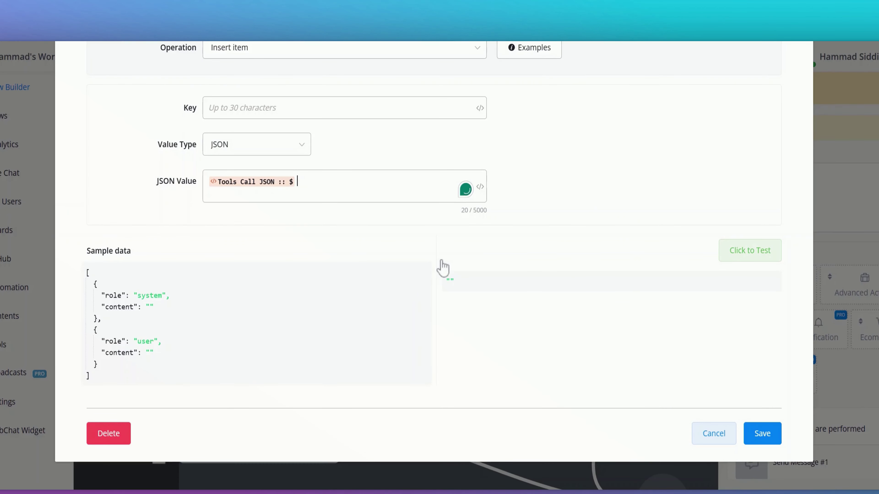
Test the Insert item JSON operation and compare its output with the sample data.
{"action": "scroll", "coordinate": [548, 237], "scroll_direction": "up", "scroll_amount": 2}
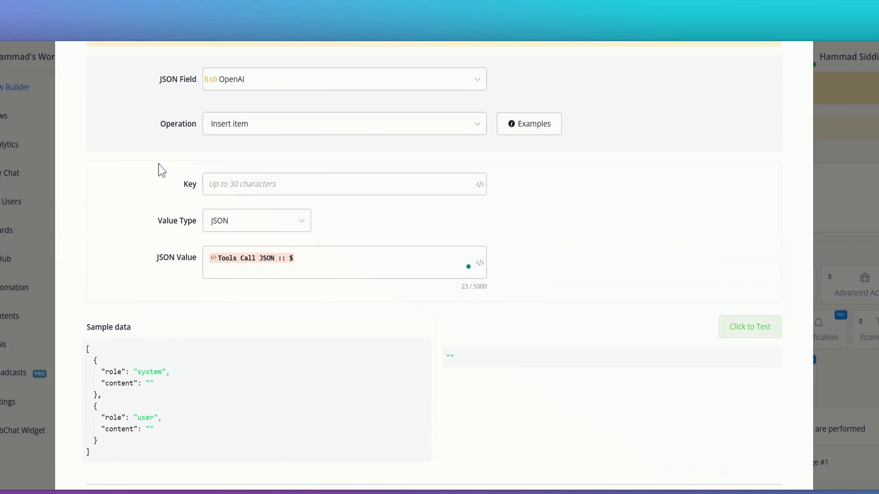
{"action": "left_click", "coordinate": [762, 338]}
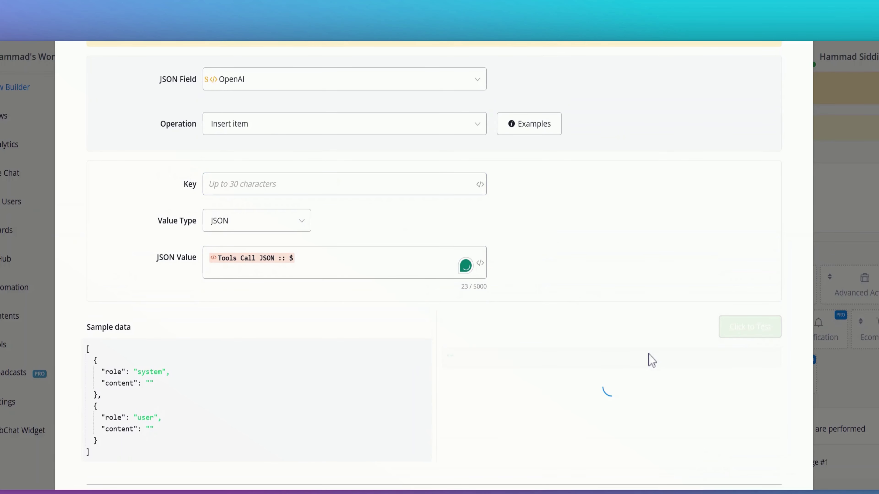
{"action": "scroll", "coordinate": [595, 263], "scroll_direction": "down", "scroll_amount": 2}
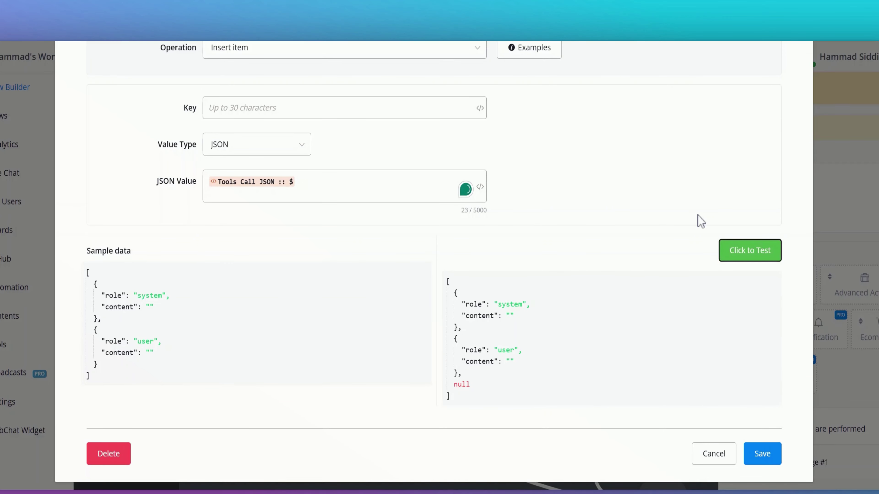
{"action": "scroll", "coordinate": [699, 220], "scroll_direction": "up", "scroll_amount": 1}
{"action": "scroll", "coordinate": [698, 225], "scroll_direction": "up", "scroll_amount": 4}
{"action": "scroll", "coordinate": [694, 241], "scroll_direction": "down", "scroll_amount": 2}
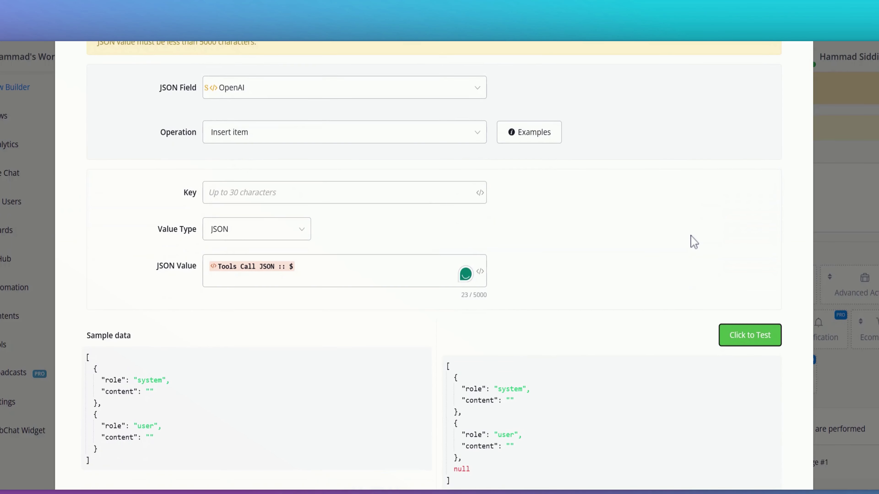